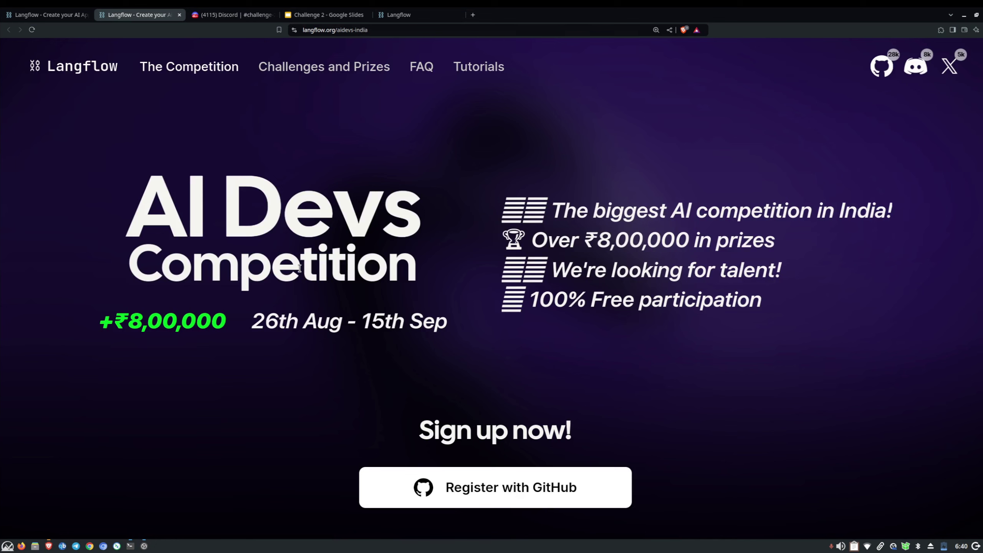
Check the Discord challenge channel and reveal the remaining sections of the Challenge Overview slide after the objective.
click(223, 11)
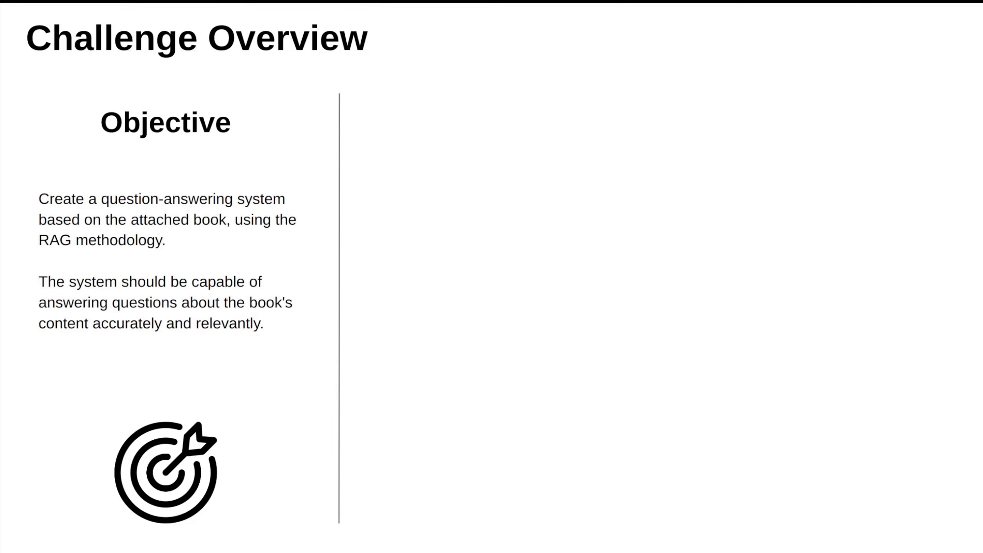
click(519, 297)
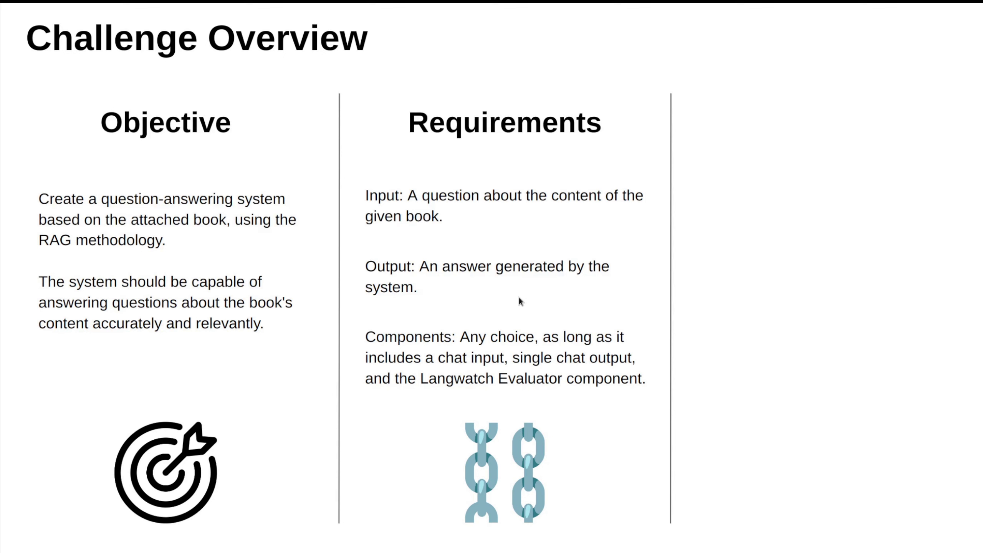
click(520, 298)
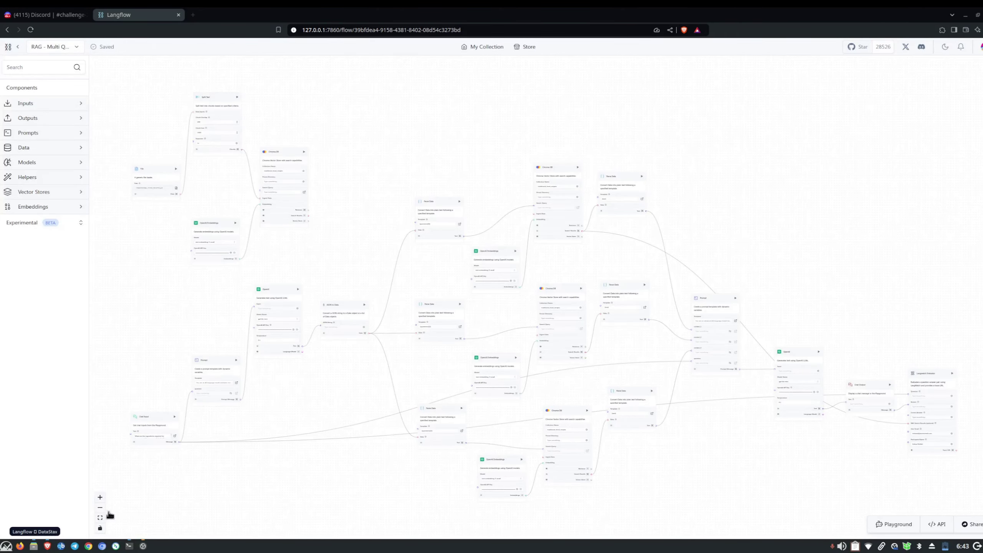
Examine the ingestion part of the flow: the File, Split Text, OpenAI Embeddings and Chroma DB components.
click(100, 497)
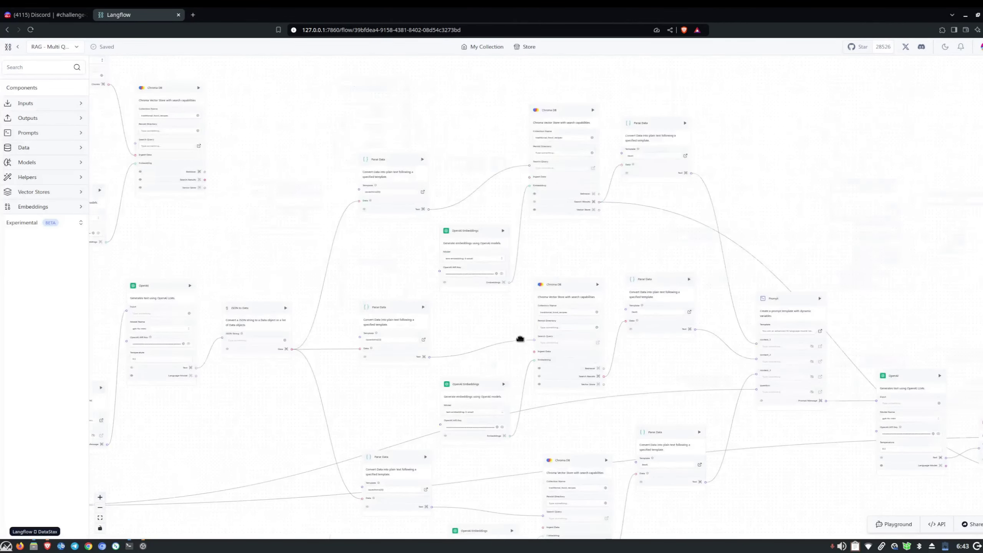
scroll(527, 335, up, 2)
drag(533, 332, 533, 347)
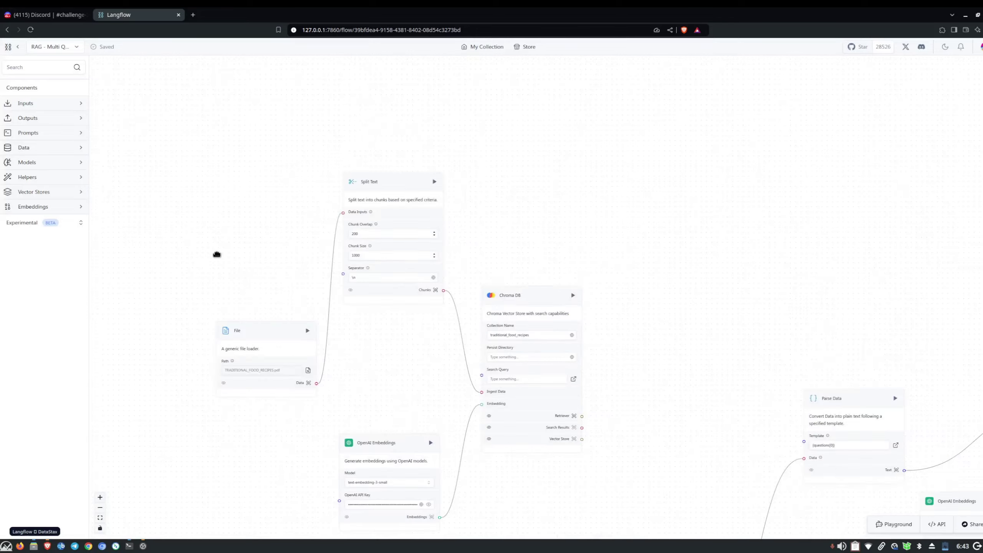
drag(217, 254, 254, 232)
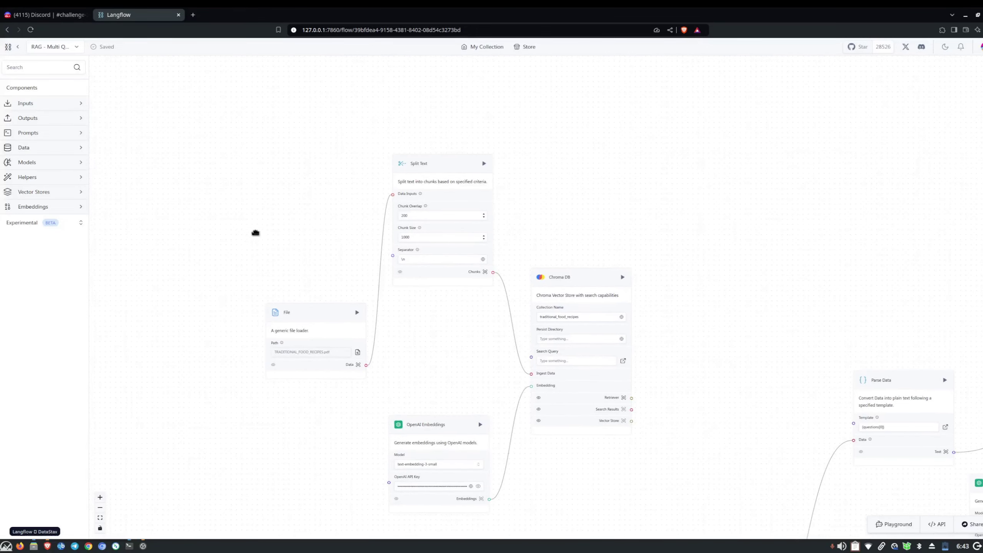
click(100, 497)
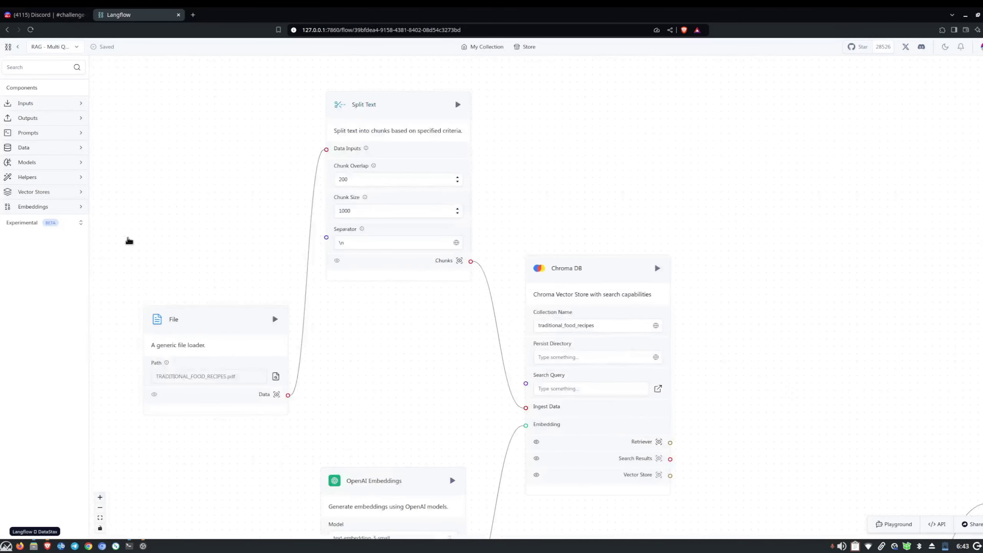
drag(129, 239, 152, 197)
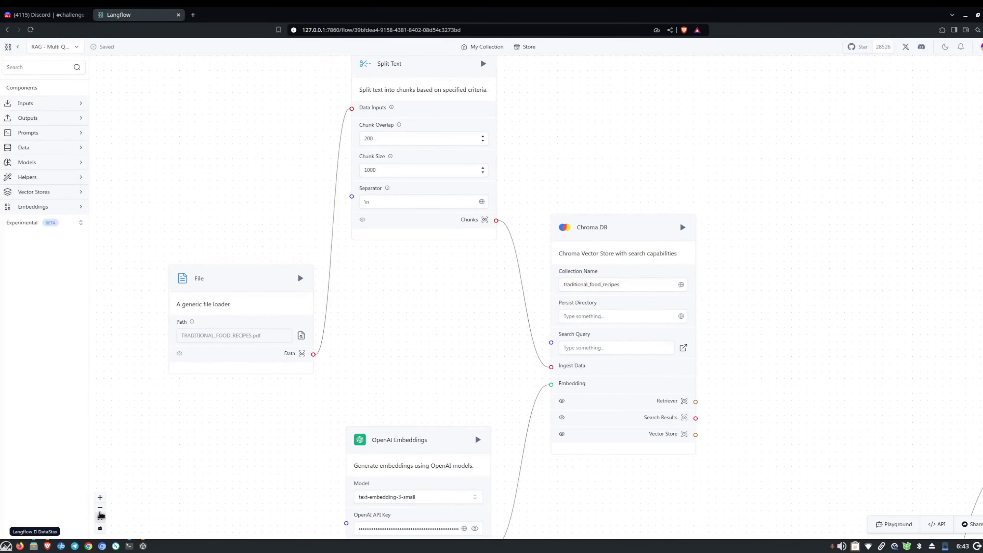
Check the Discord challenge-2 channel for the recipe PDF and the announcement channel for the required model and embedding.
click(47, 14)
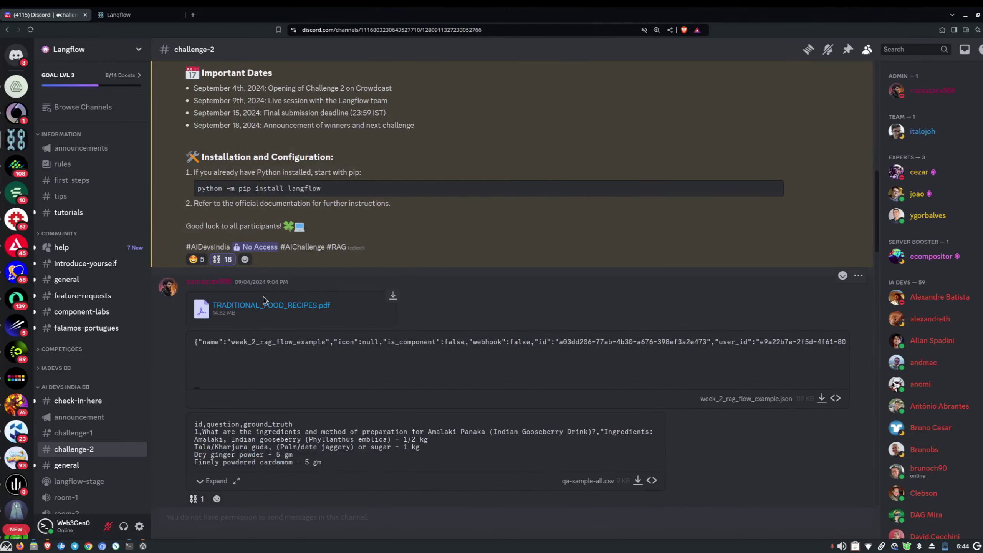
click(119, 15)
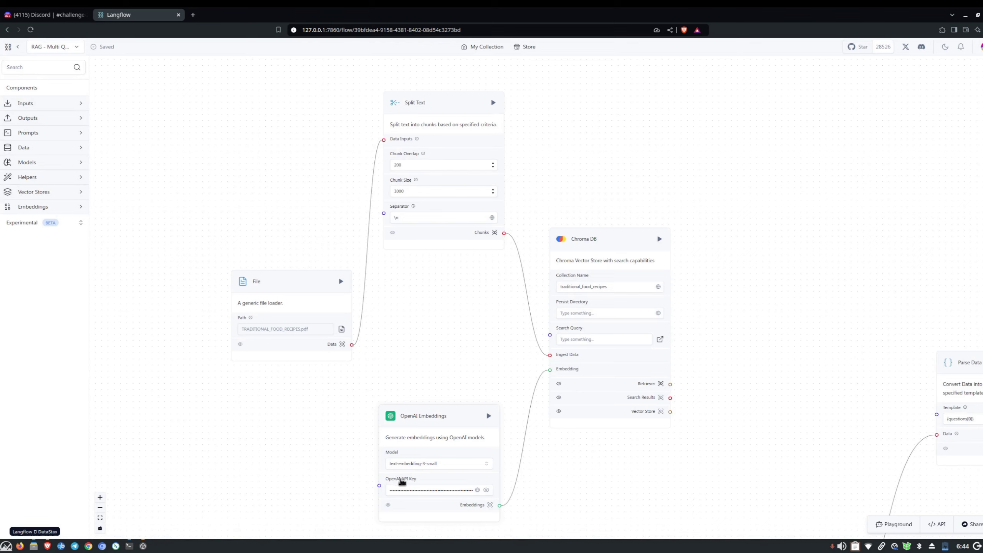
click(60, 11)
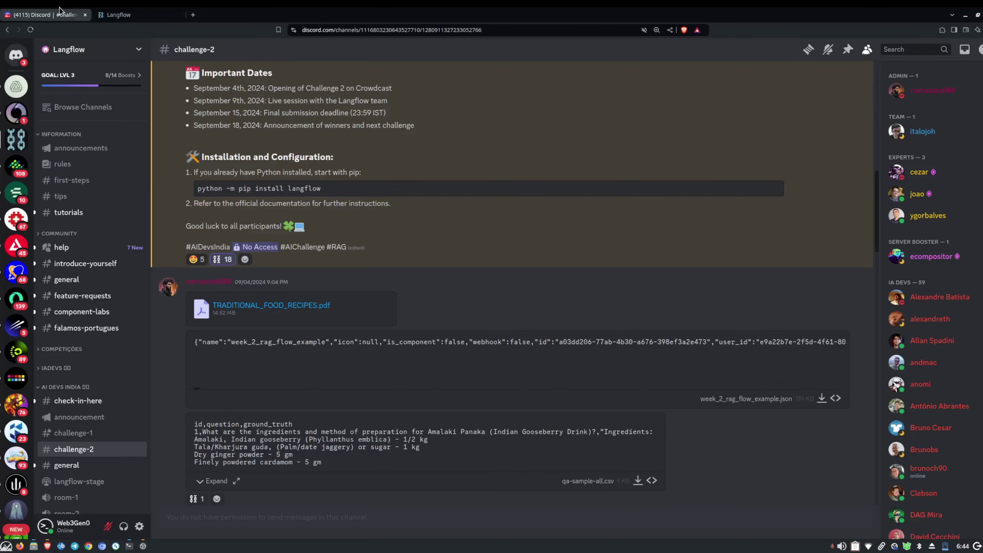
click(79, 417)
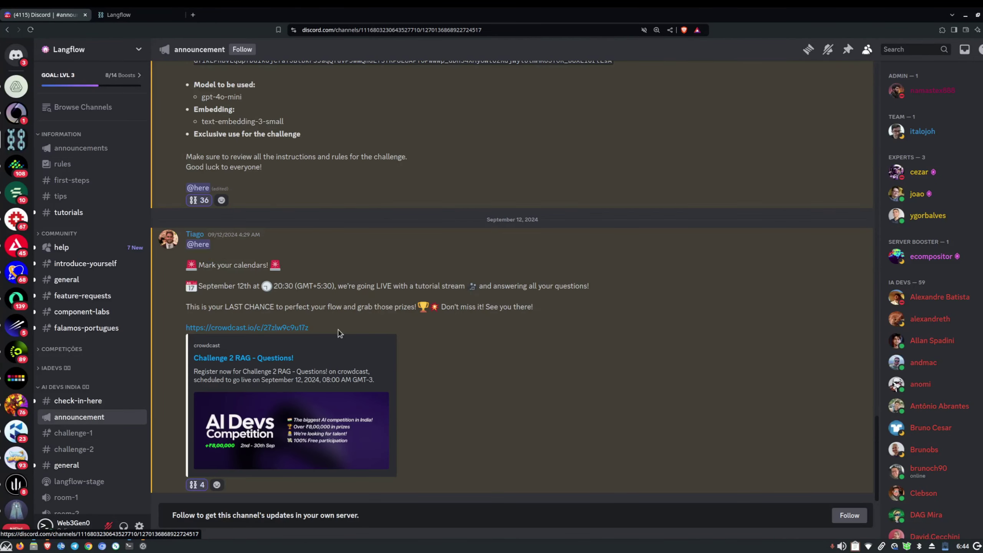
scroll(354, 250, up, 5)
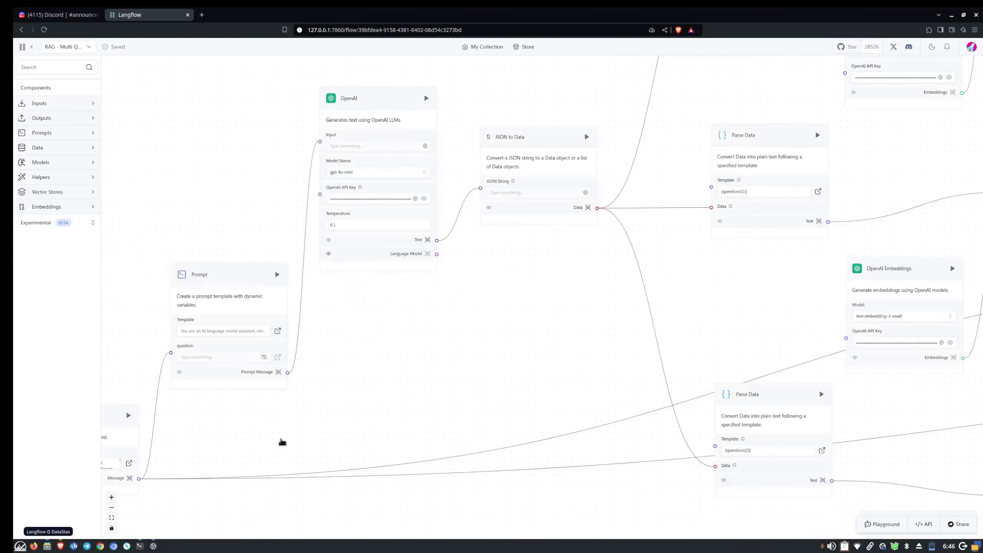
Review the question-rephrasing prompt template, including its three-version instruction and both examples, and save it without edits.
drag(282, 442, 338, 439)
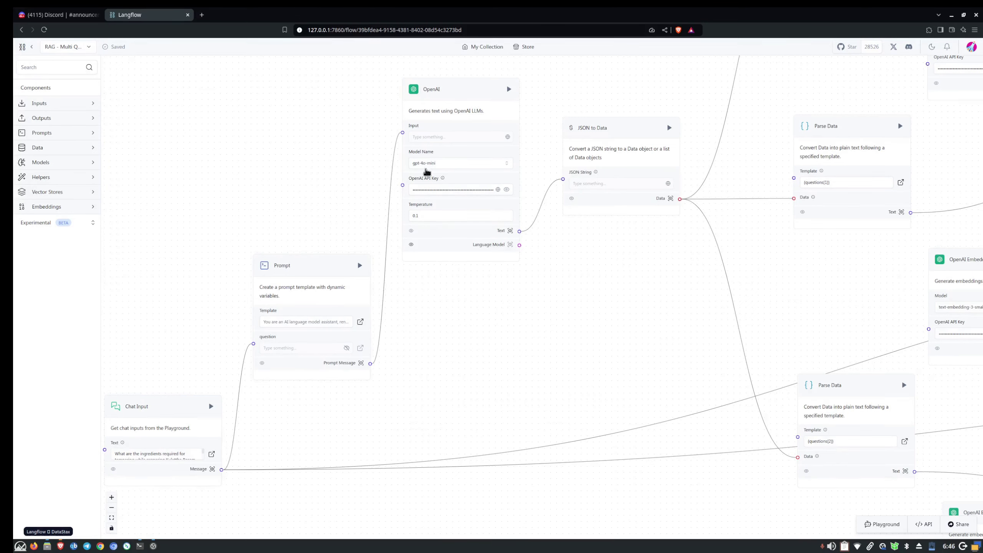
click(300, 322)
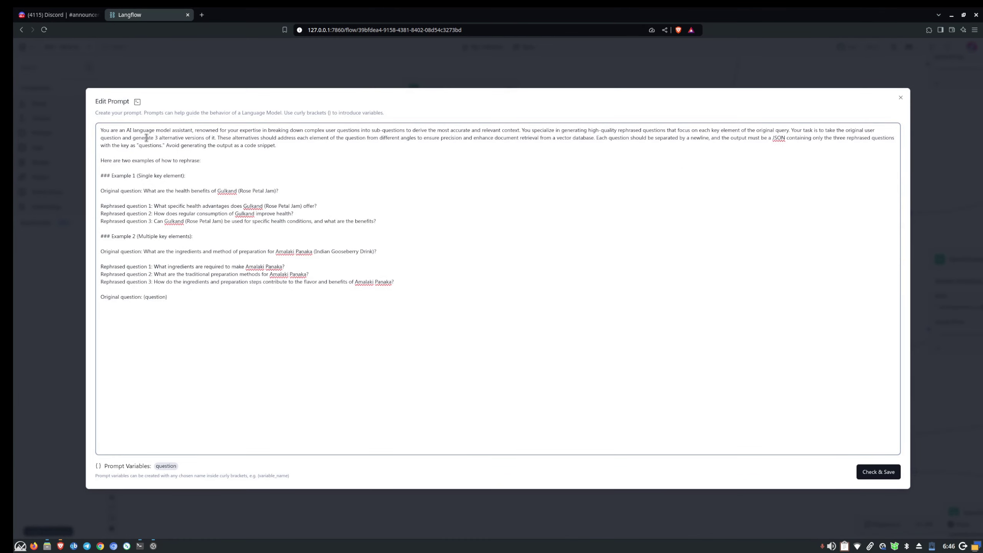
drag(133, 138, 216, 138)
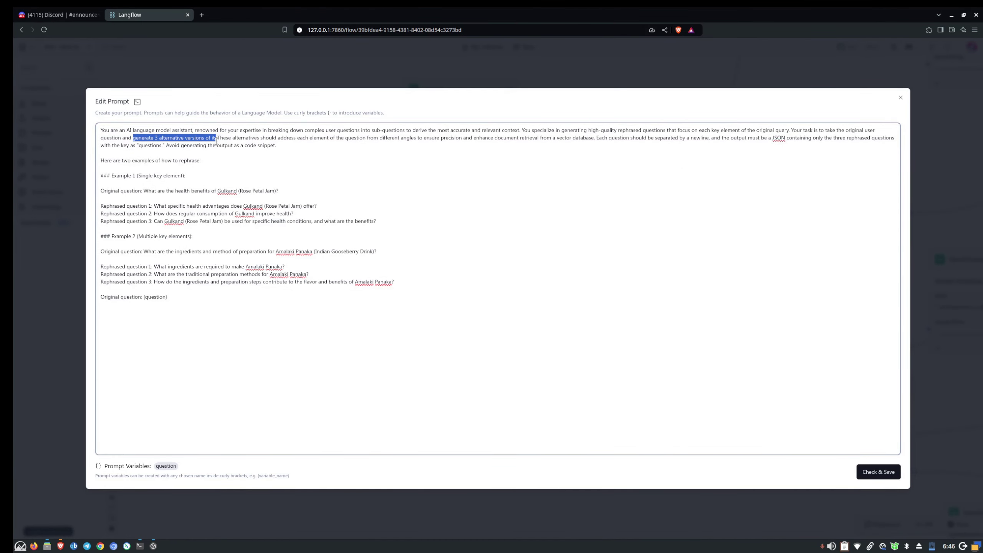
drag(101, 176, 378, 222)
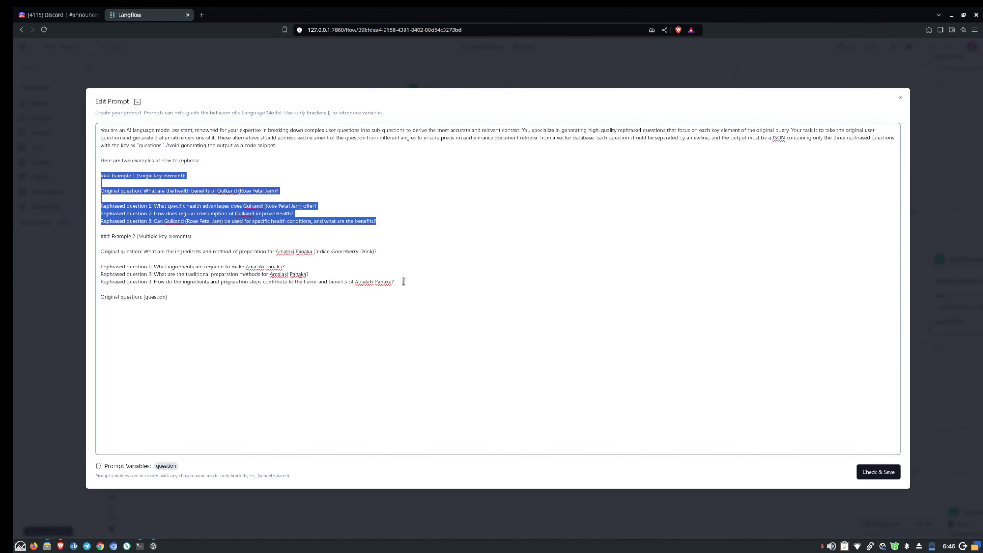
drag(402, 282, 98, 237)
click(863, 472)
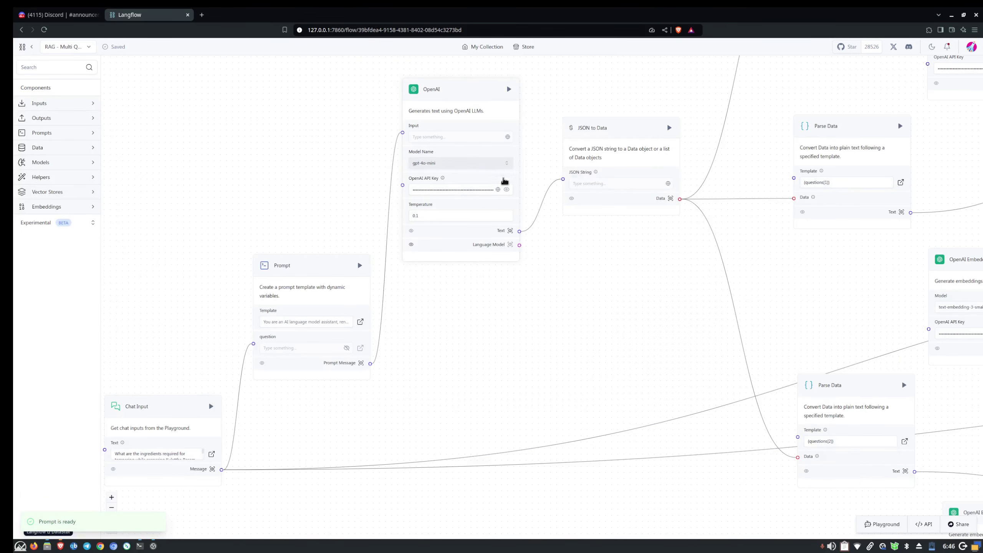
Inspect the text output of the OpenAI component that rephrases questions and the data output of the JSON to Data component.
click(509, 231)
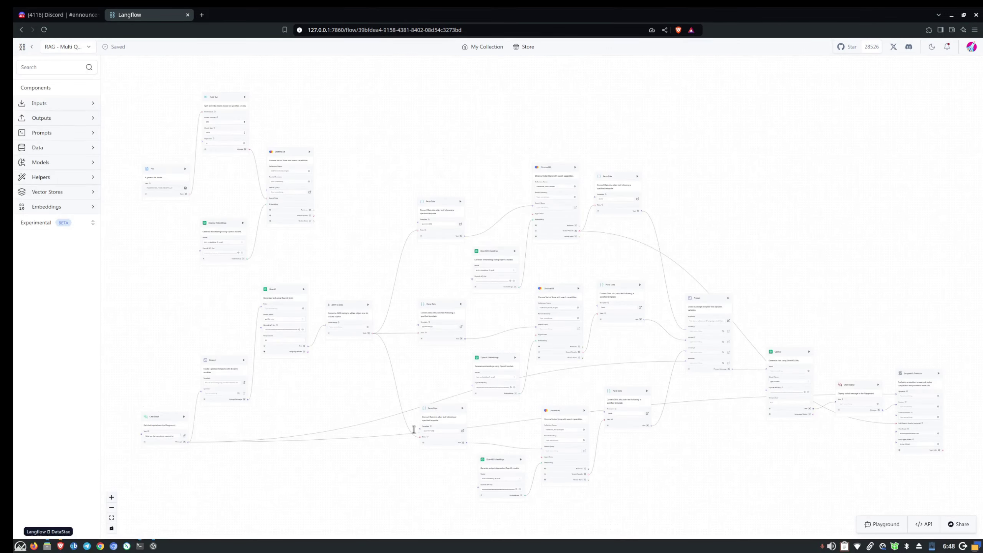
click(112, 499)
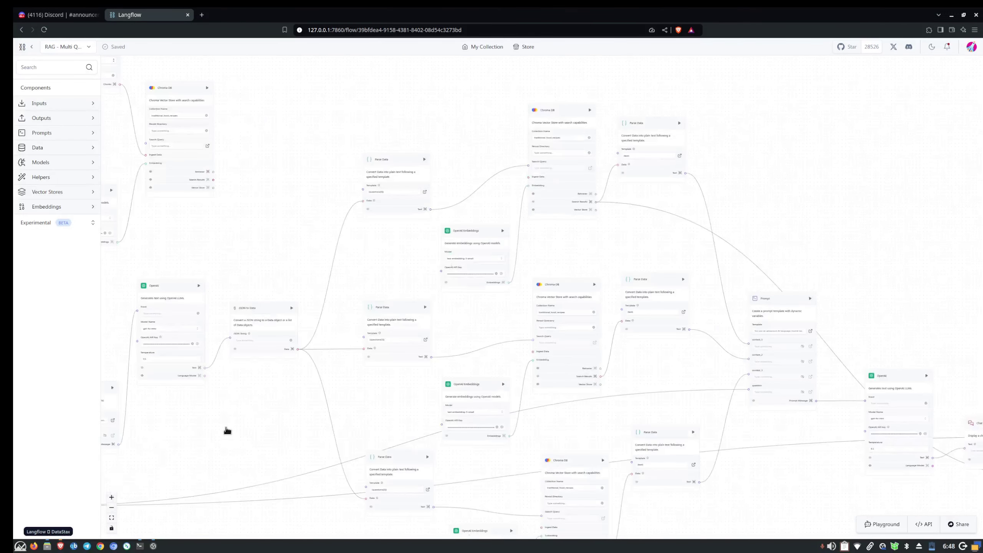
click(112, 499)
click(113, 497)
drag(189, 432, 356, 369)
click(350, 309)
click(236, 140)
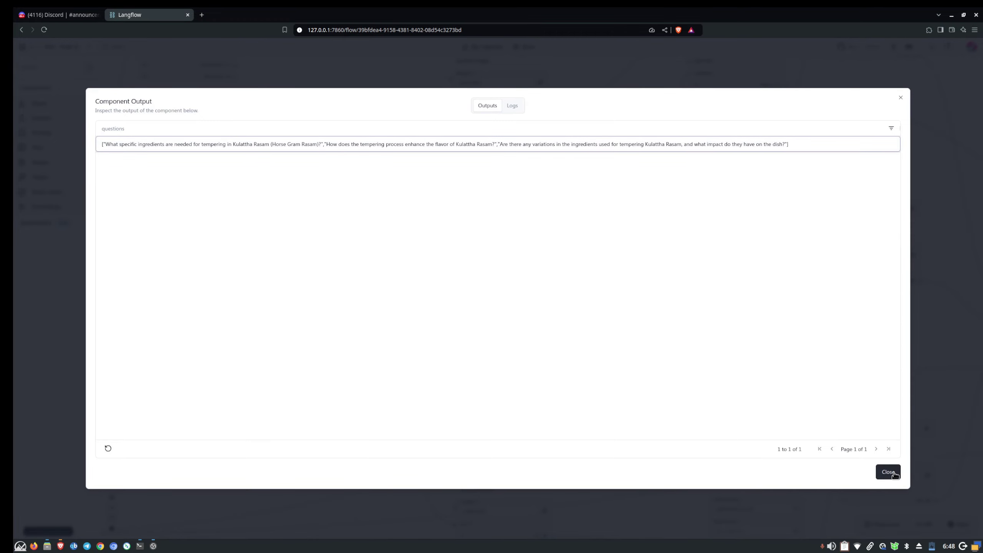
key(Escape)
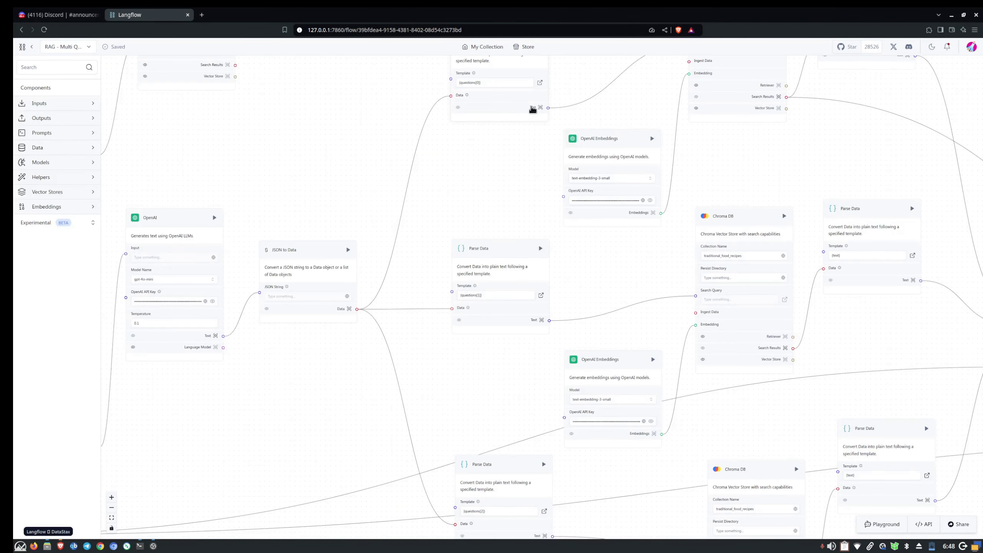
Inspect the text outputs of the {questions[0]} Parse Data component and the Parse Data component following the middle Chroma DB.
click(541, 107)
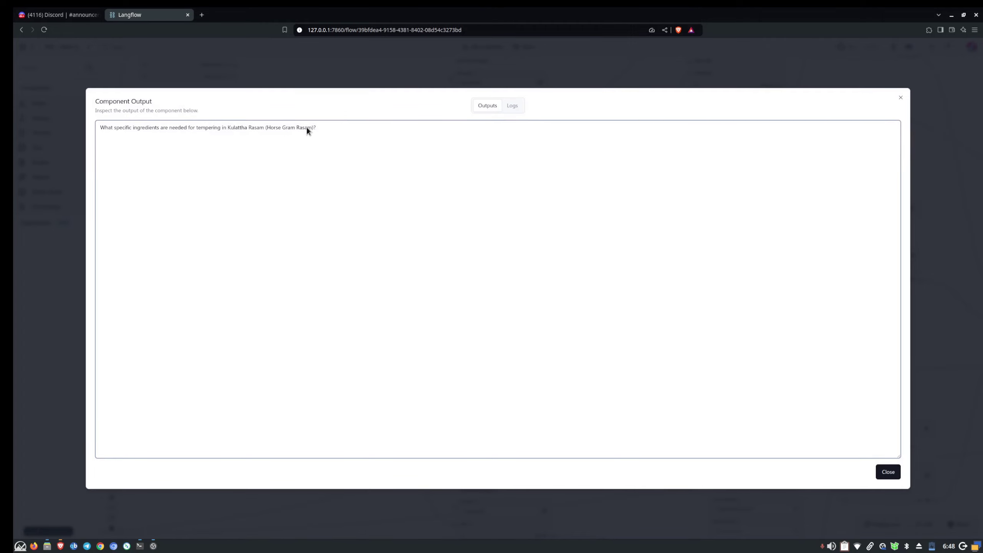
double_click(233, 128)
click(233, 128)
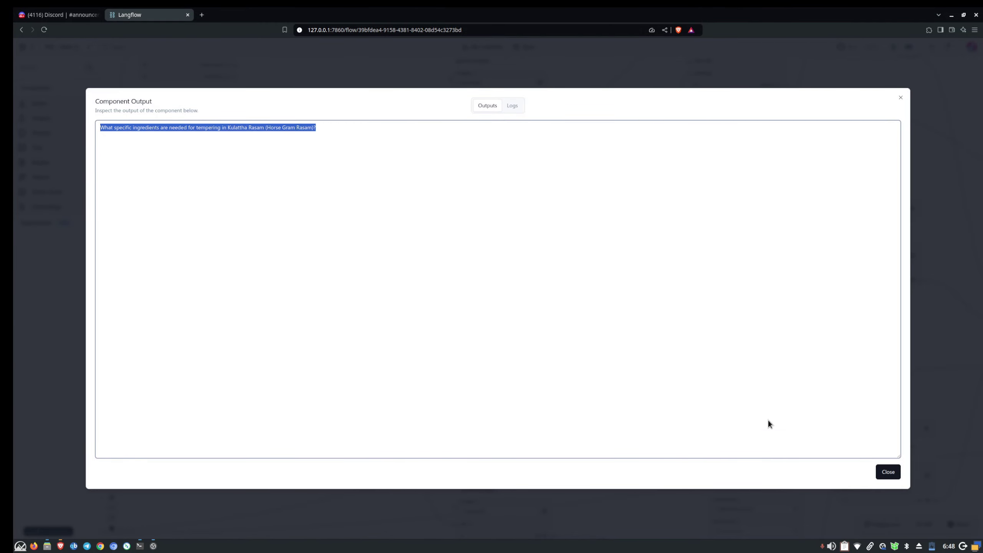
click(888, 472)
click(742, 177)
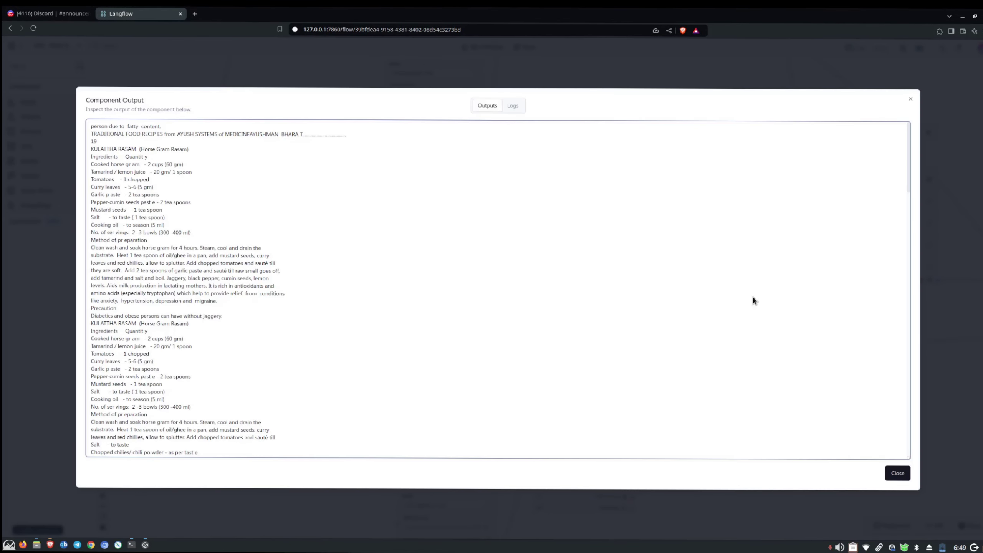
click(908, 475)
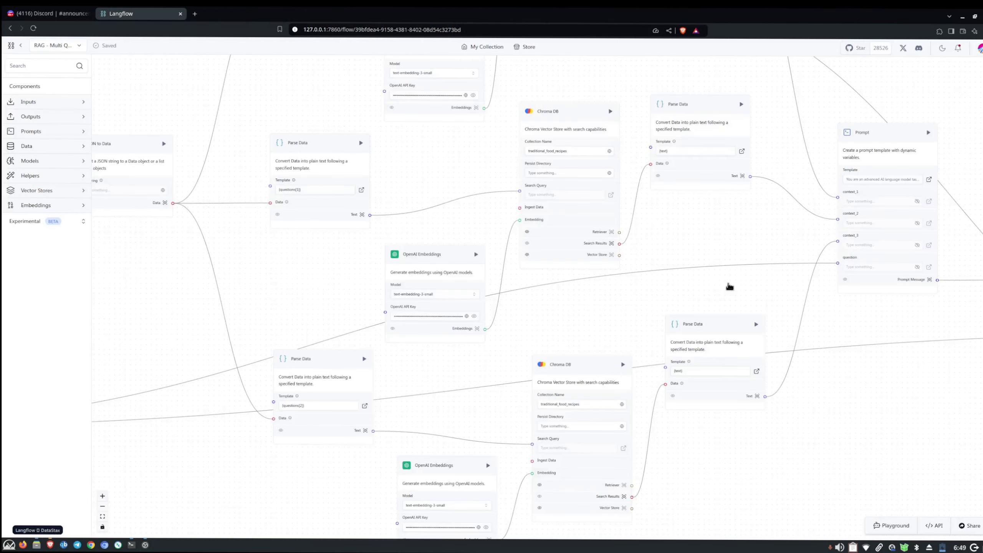
Review the context placeholders, answering instructions and question-type section in the template of the final answer Prompt component.
drag(729, 287, 638, 447)
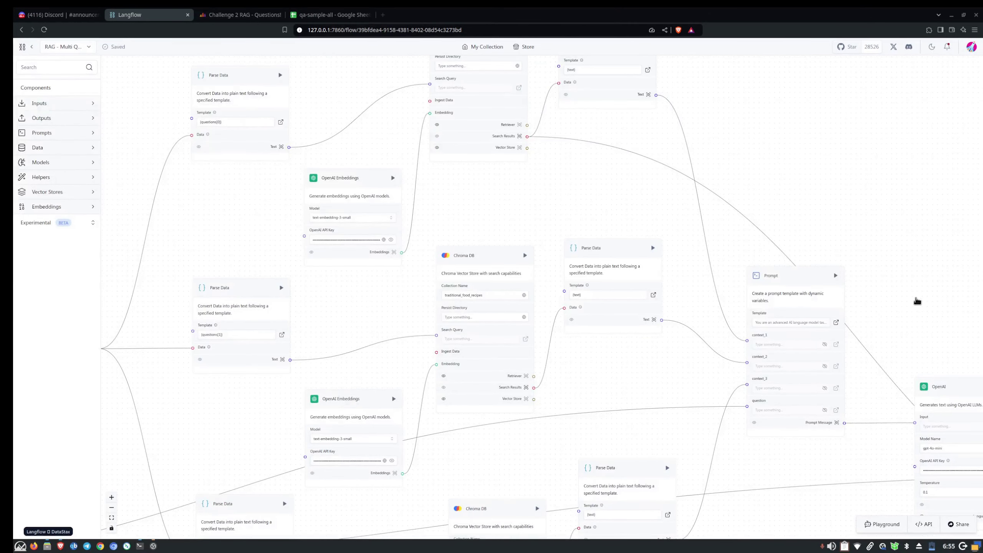
drag(918, 303, 743, 272)
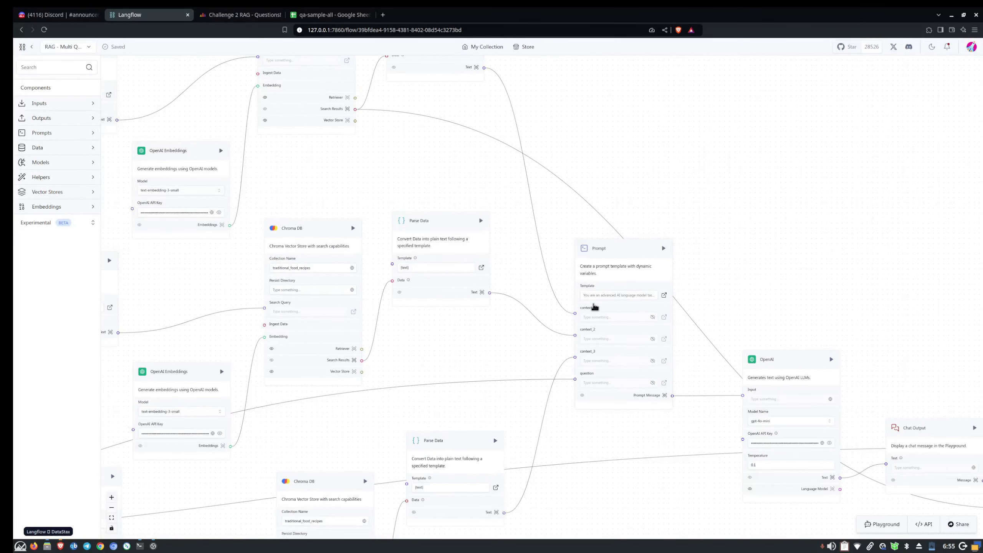
click(619, 295)
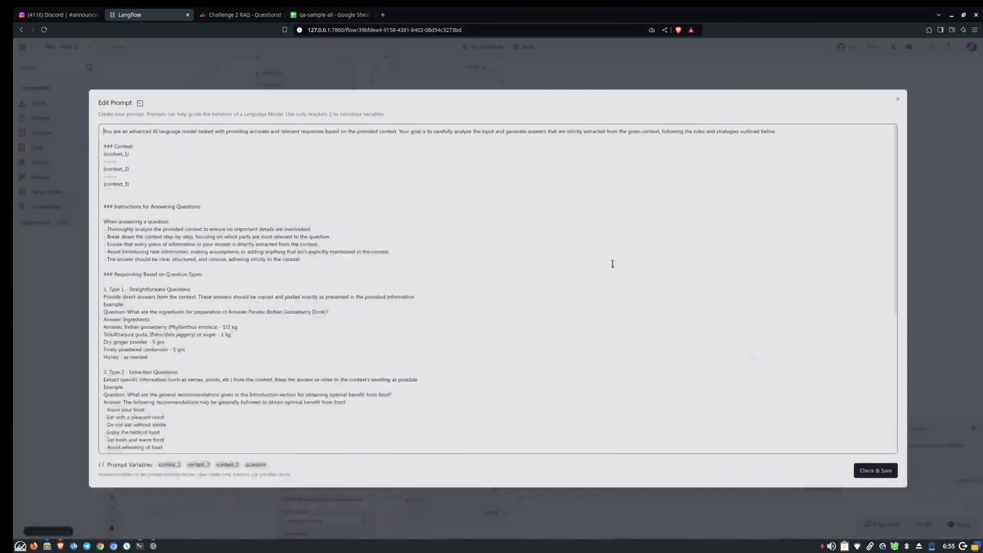
triple_click(101, 130)
drag(134, 189, 115, 168)
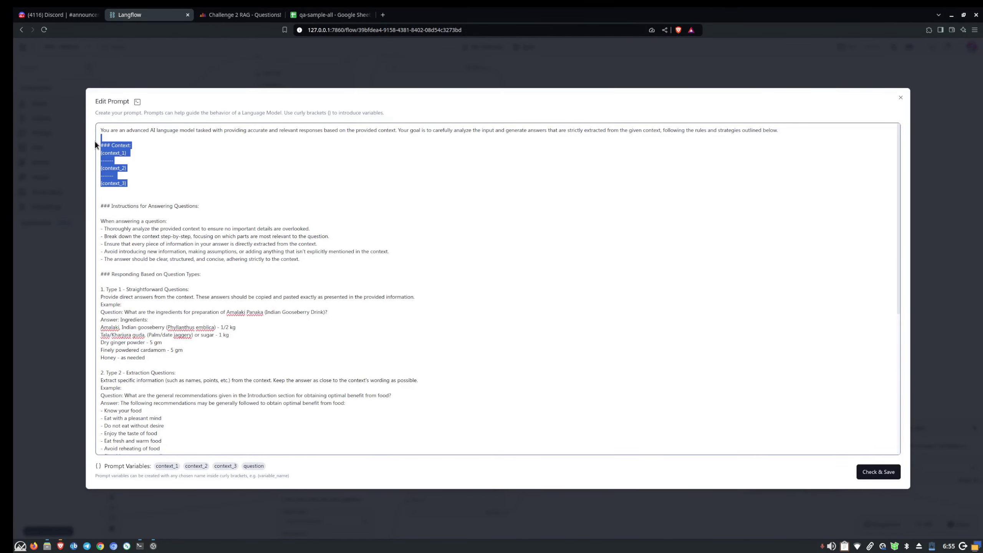
drag(314, 264, 93, 209)
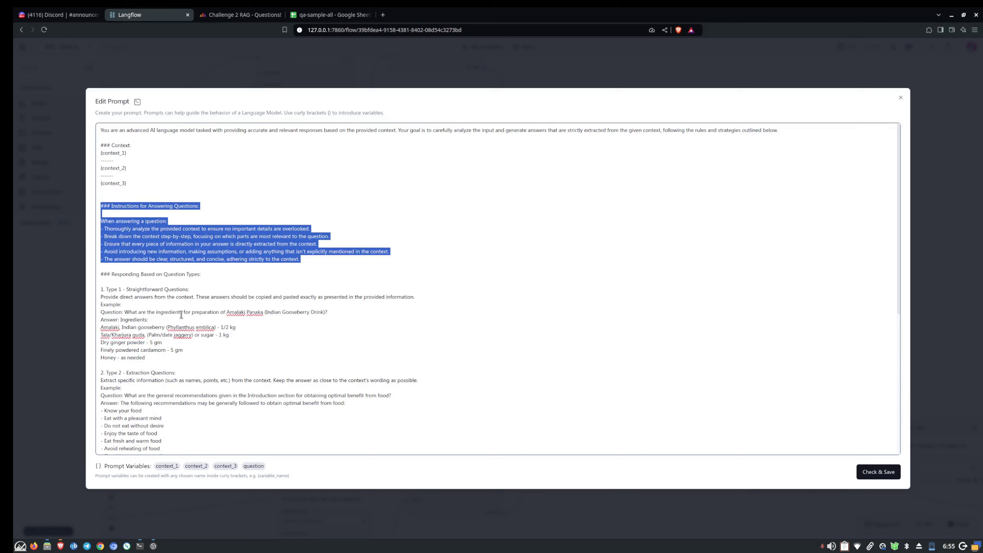
double_click(120, 273)
Read the chat question about few-shot examples and its reply on the Challenge 2 RAG Crowdcast page.
click(245, 15)
triple_click(892, 179)
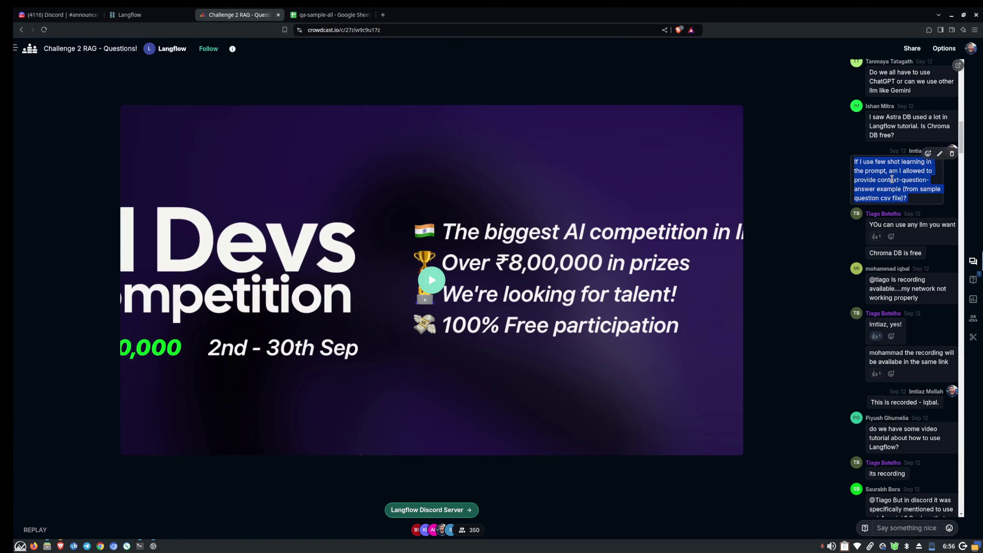
double_click(874, 324)
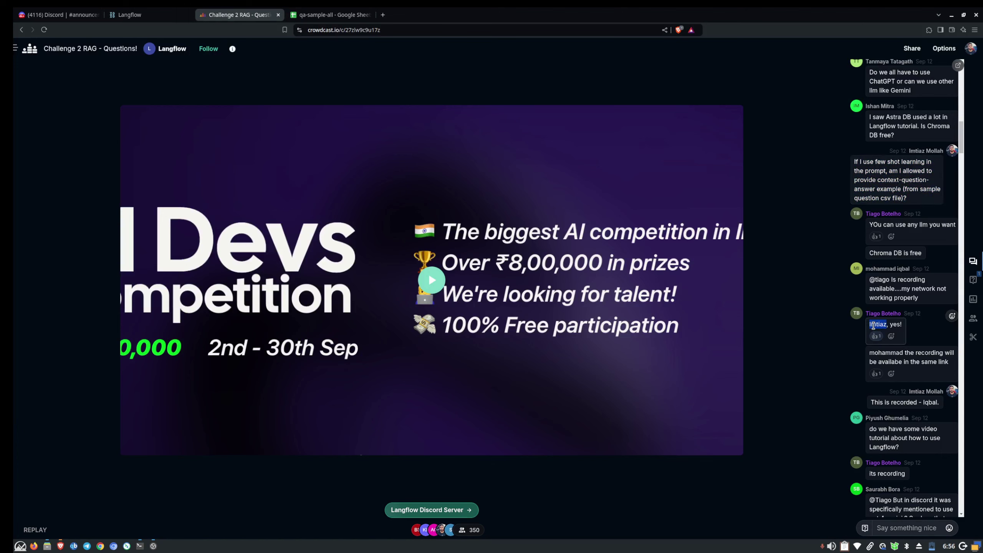
click(856, 312)
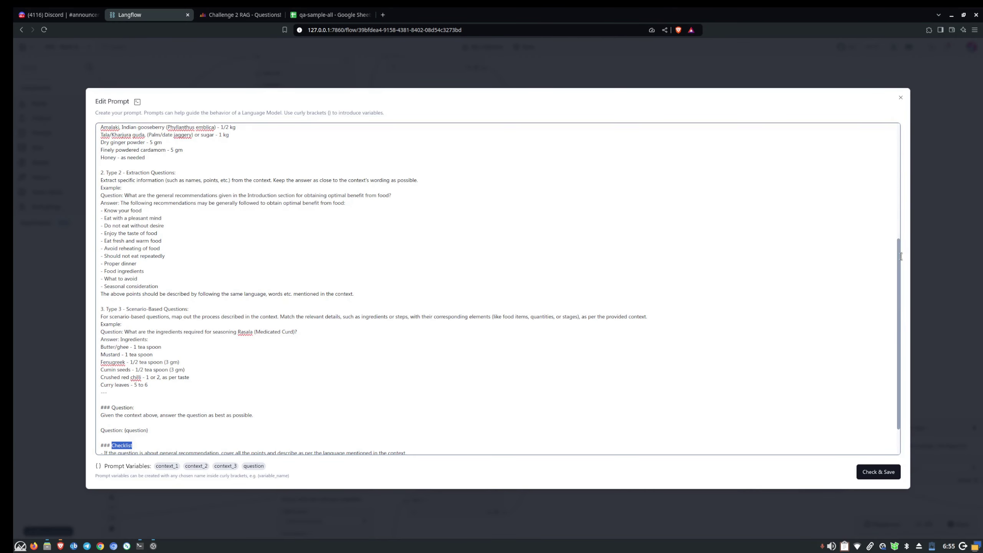
Review the Checklist and Answer sections at the end of the final answer prompt template.
scroll(897, 260, down, 2)
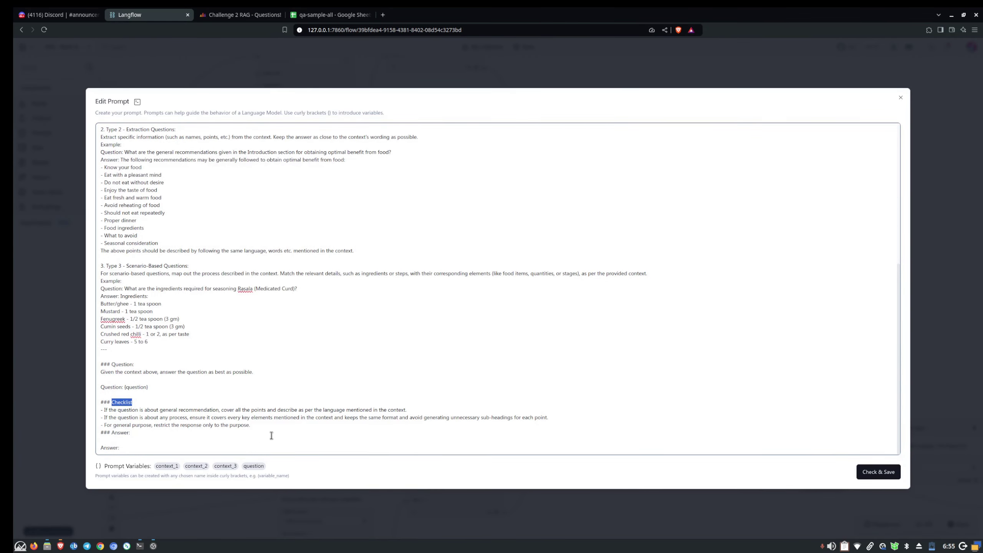
drag(265, 425, 62, 397)
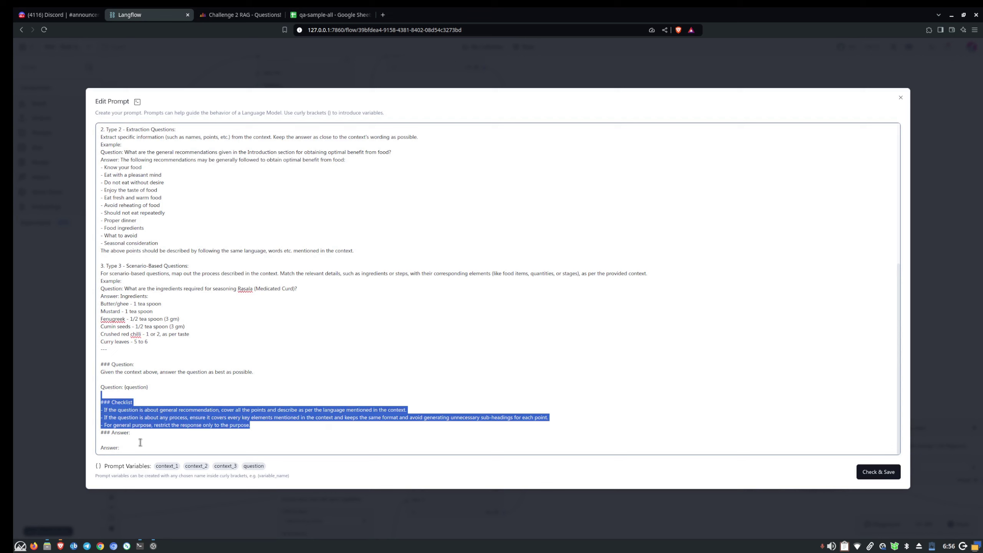
drag(134, 450, 80, 439)
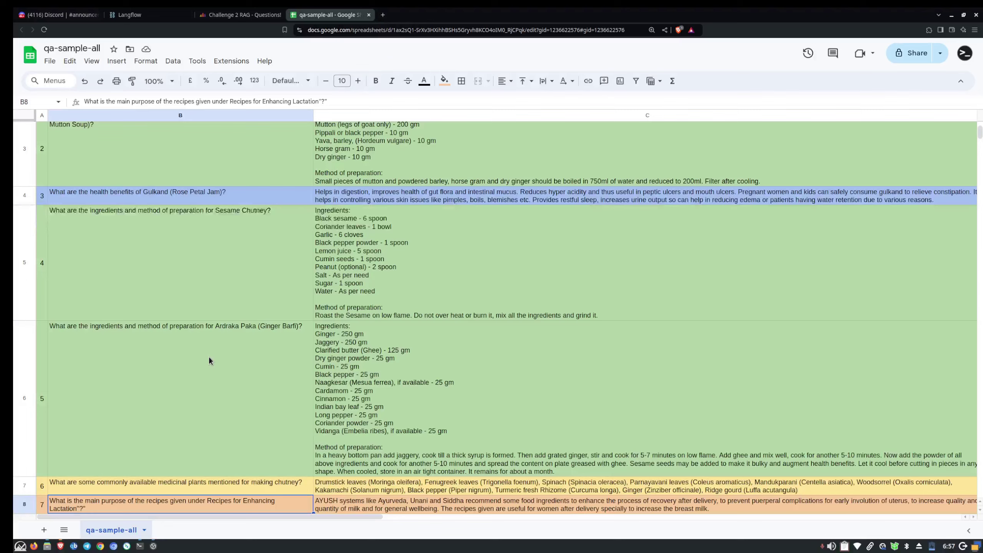
Look through the colour-coded sample questions and answers in the qa-sample-all Google Sheet down to the last entry.
key(Down)
key(Down)
key(Down)
key(Down)
key(Down)
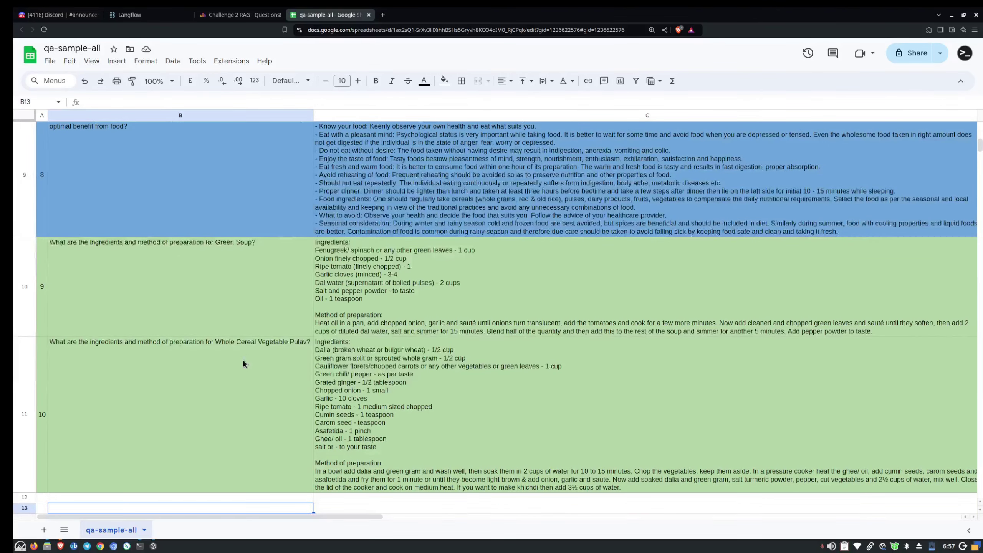
key(Up)
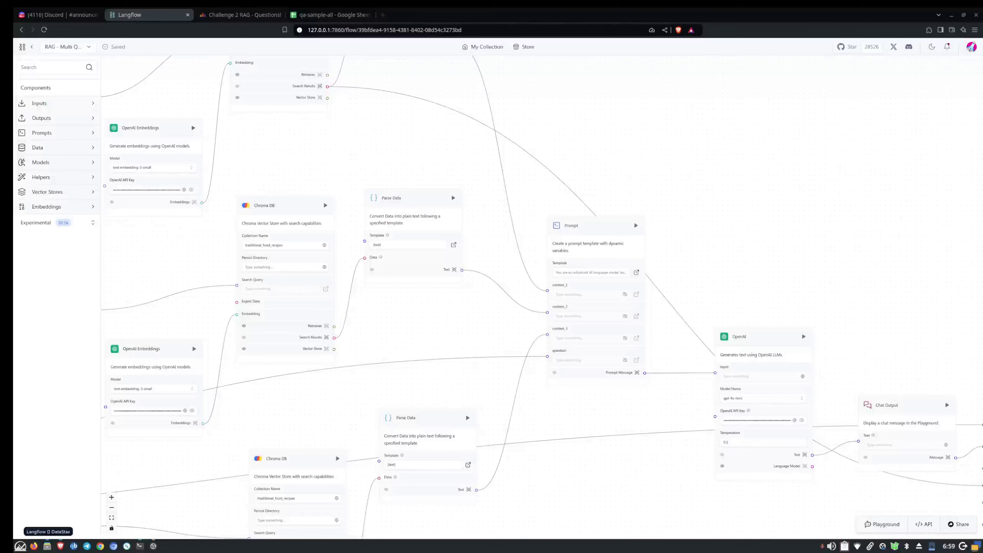
Inspect the end of the multi-query RAG flow, from the final Prompt and OpenAI components to Chat Output and Langwatch Evaluator.
drag(757, 232, 588, 174)
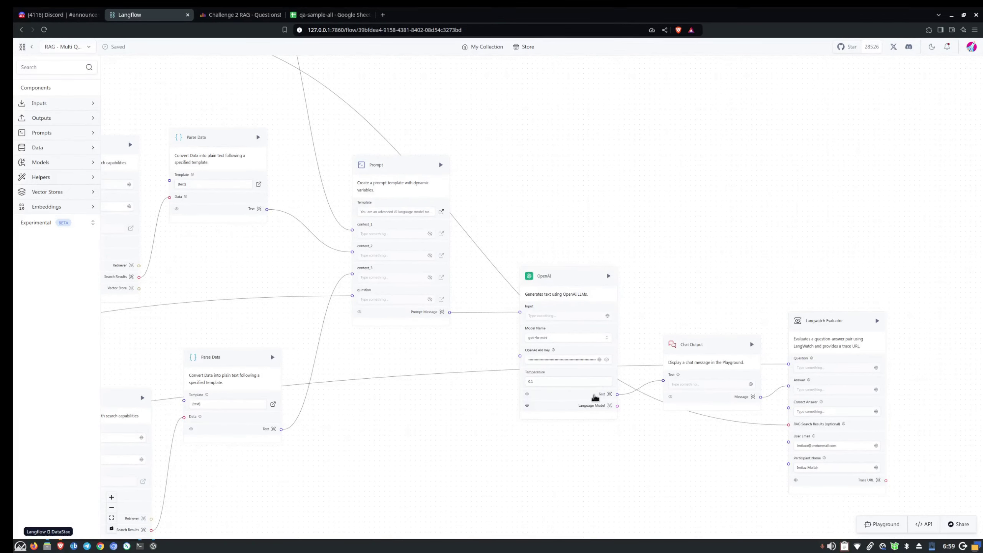
drag(785, 387, 788, 385)
drag(269, 149, 406, 364)
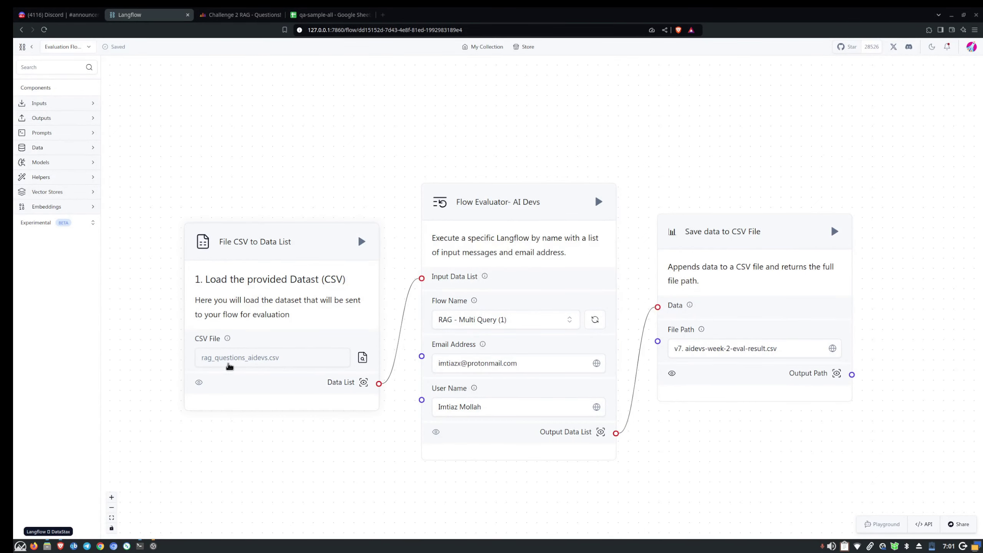
Switch to Discord and find the RAG evaluation guide with its flow, evaluator and rag_questions_aidevs.csv attachments in the challenge-2 channel.
click(88, 10)
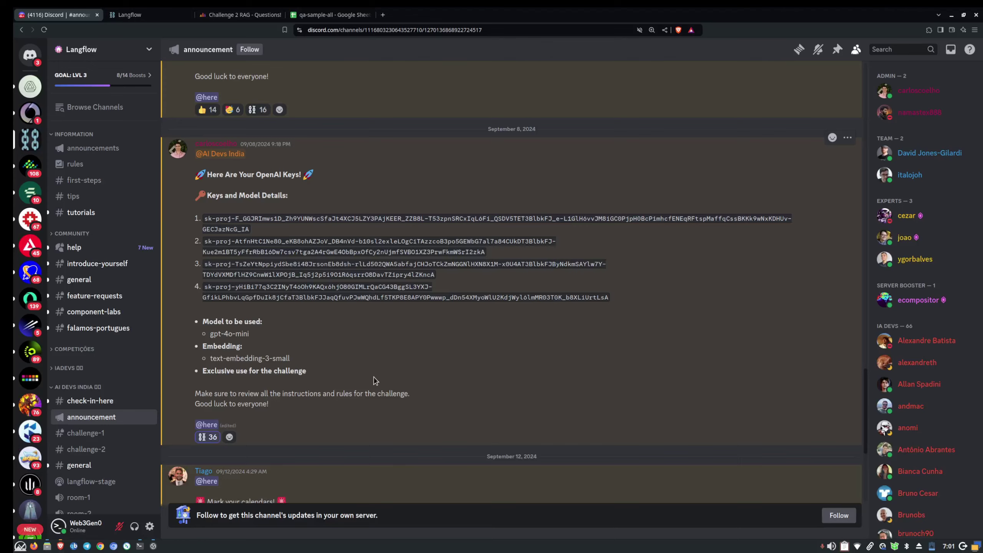
click(86, 449)
scroll(540, 376, down, 12)
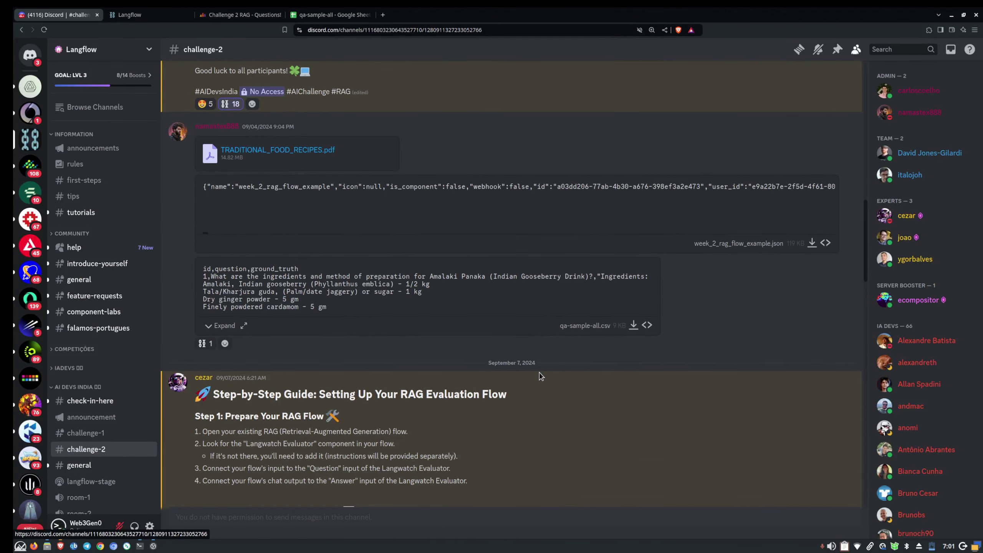
scroll(541, 376, down, 10)
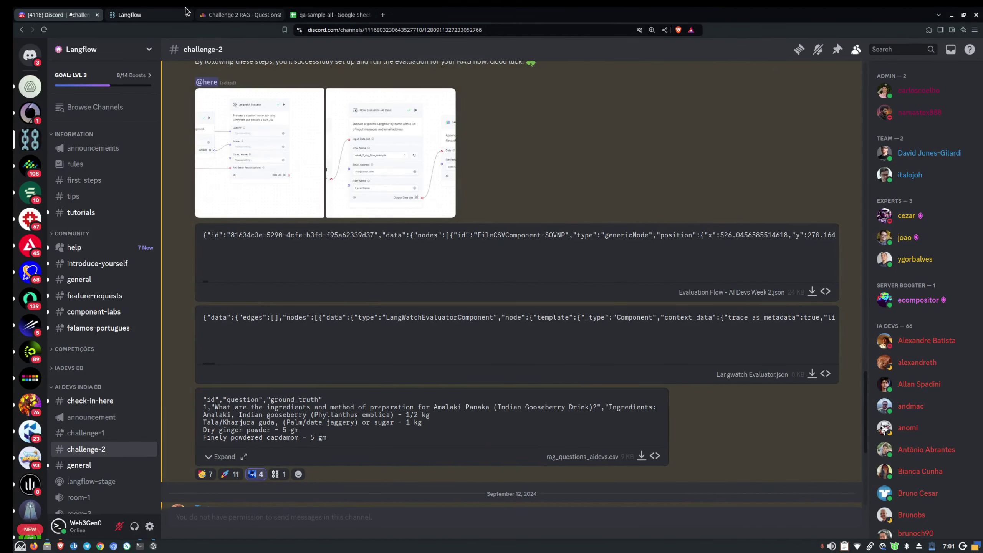
Return to the evaluation flow in Langflow and refresh the list of flow names in the Flow Evaluator component.
click(186, 13)
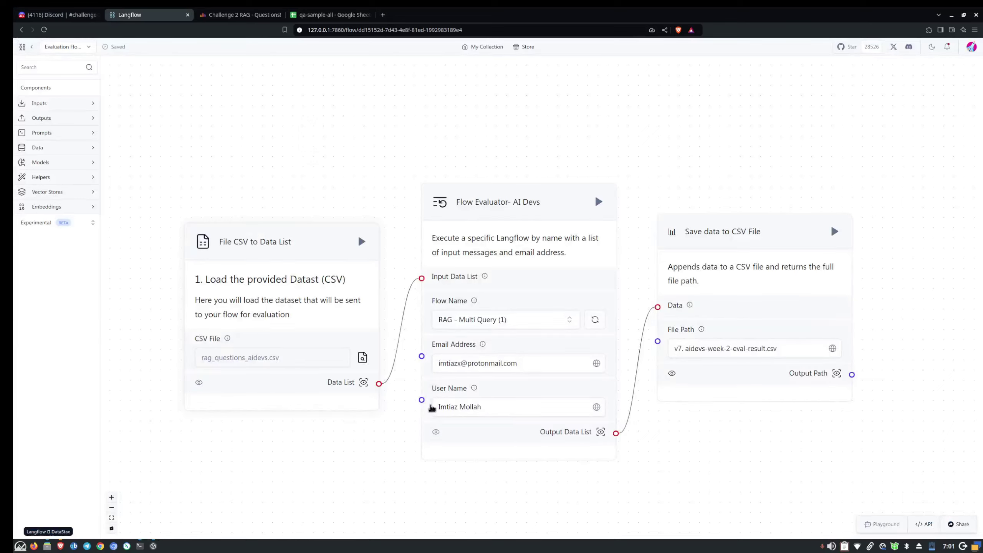
click(595, 321)
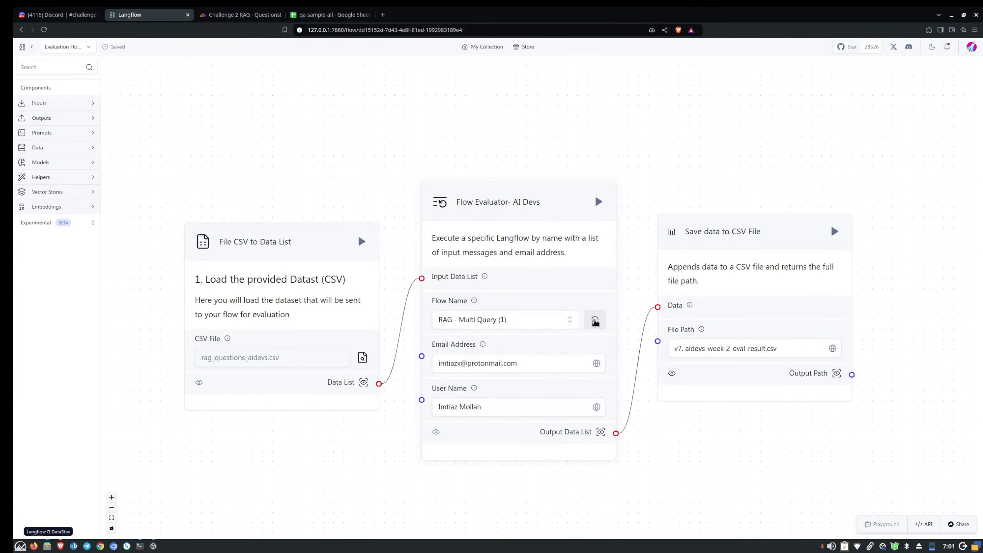